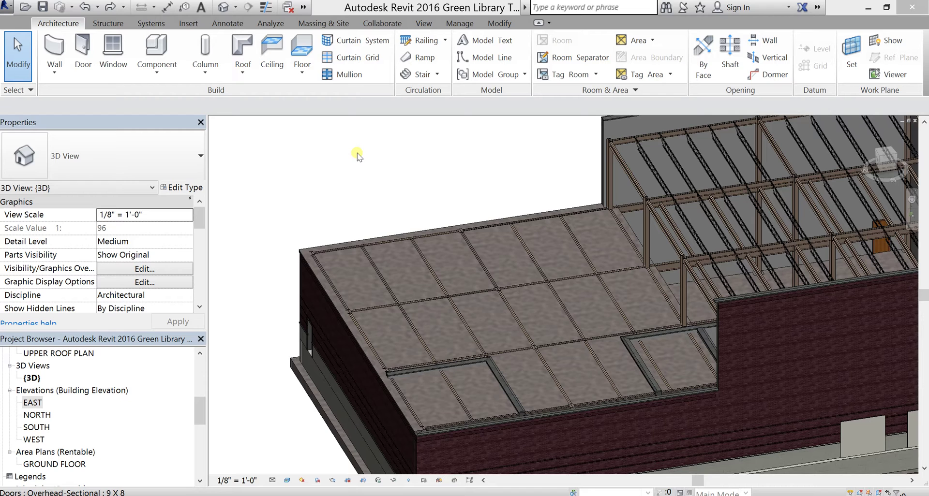
key(alt+Tab)
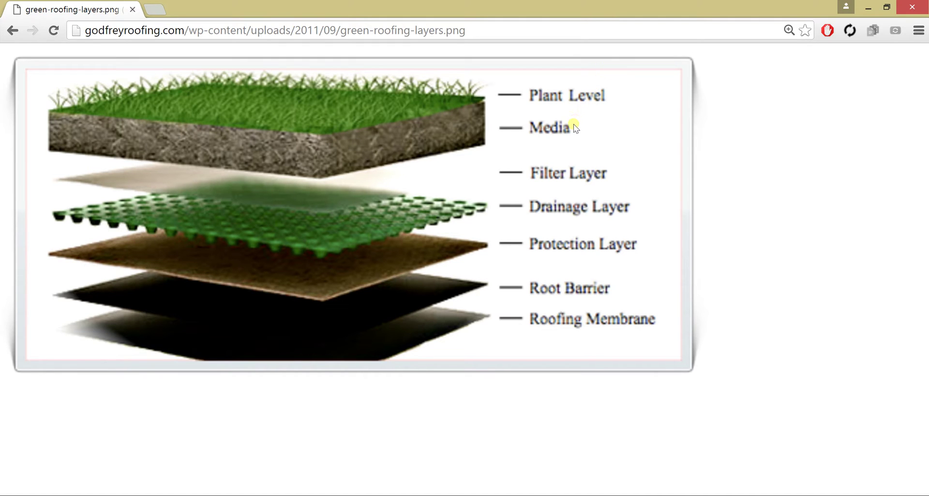
Back in Revit, orbit and zoom the Green Library 3D view to inspect the paneled flat roof from above.
click(868, 9)
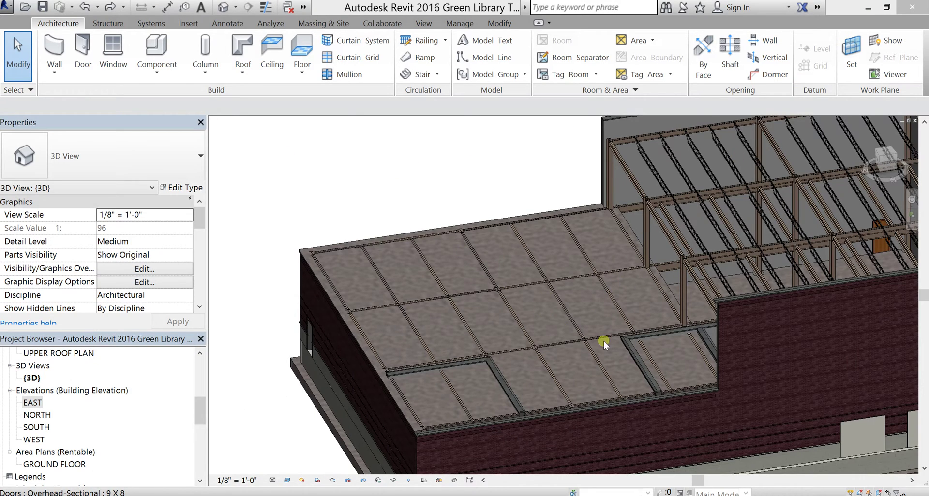
shift+middle_drag(719, 407, 753, 345)
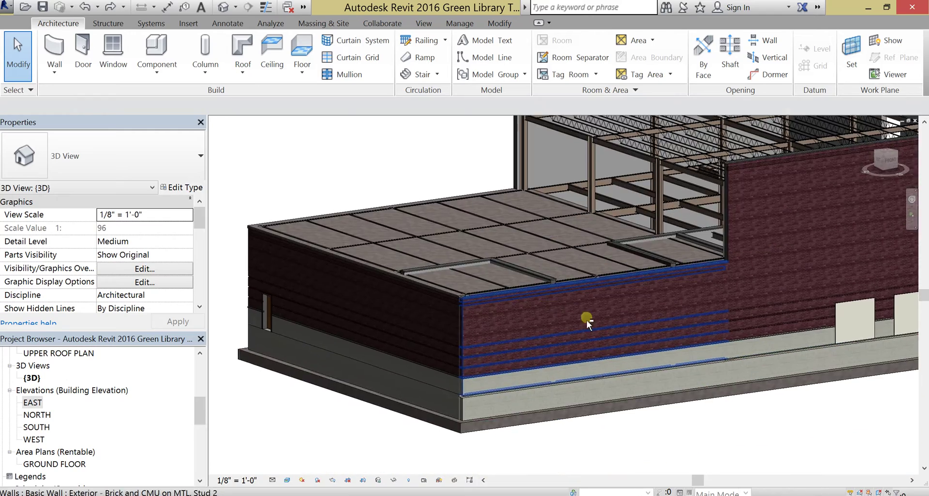
shift+middle_drag(586, 321, 570, 269)
shift+middle_drag(604, 239, 513, 170)
scroll(530, 222, up, 4)
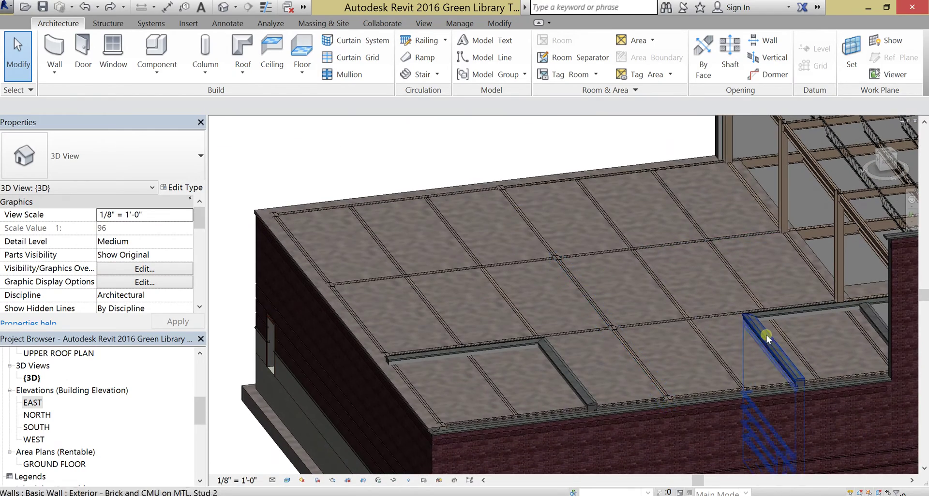
scroll(783, 348, up, 1)
shift+middle_drag(713, 374, 697, 364)
scroll(711, 368, down, 5)
scroll(694, 346, up, 6)
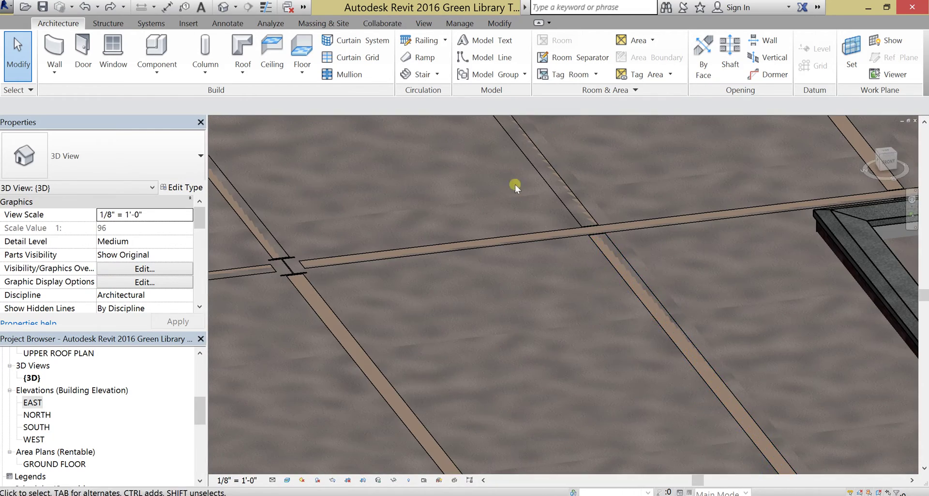
shift+middle_drag(553, 264, 551, 315)
scroll(550, 318, down, 3)
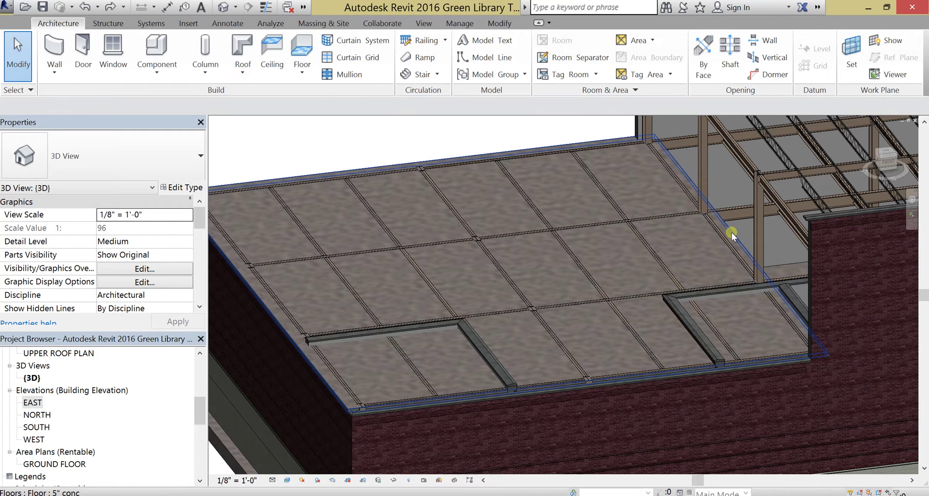
Duplicate the roof slab's floor type as 'Green Roof' and open its layer structure.
click(732, 234)
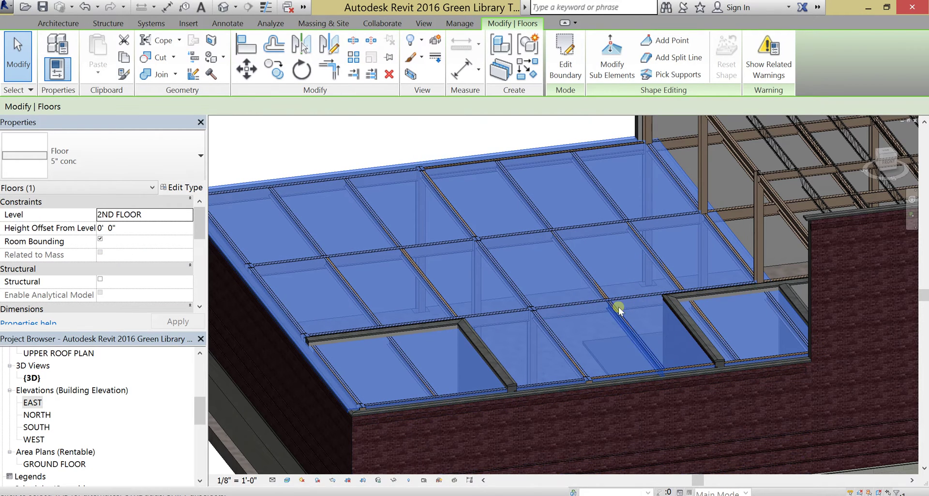
click(182, 187)
click(774, 142)
text(Green Roof)
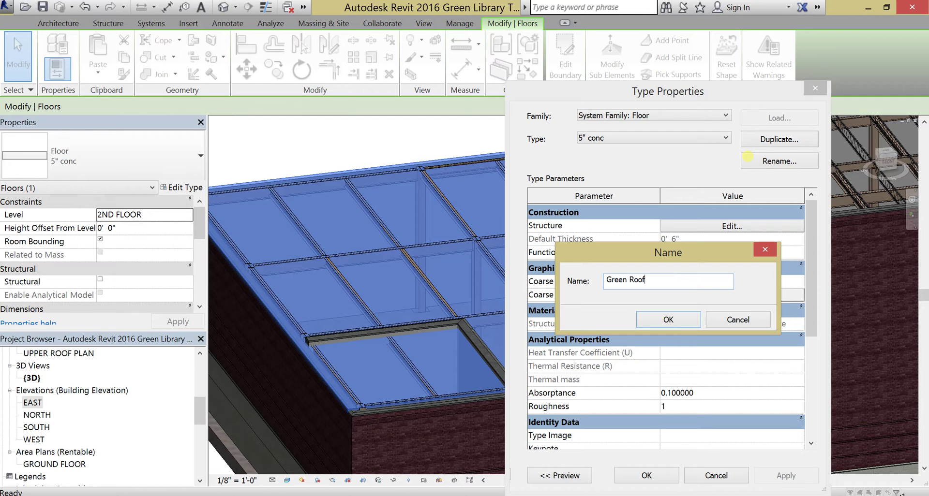
click(667, 315)
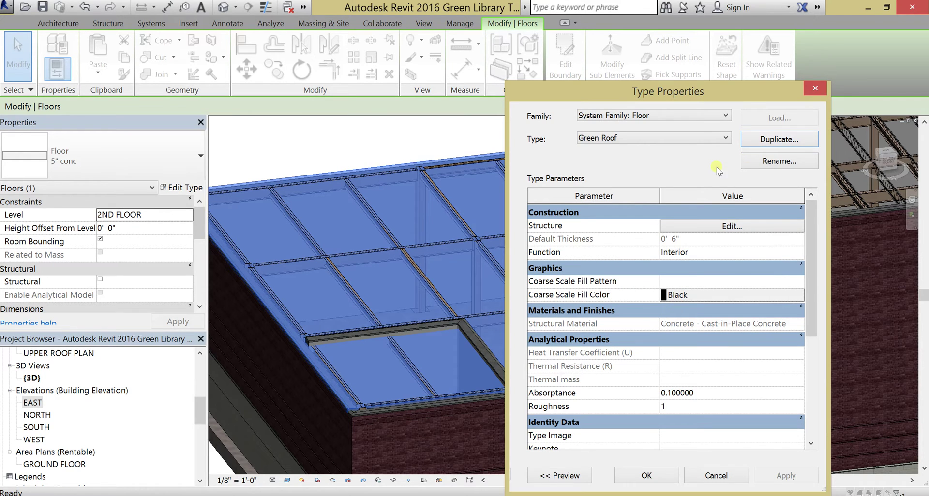
click(726, 227)
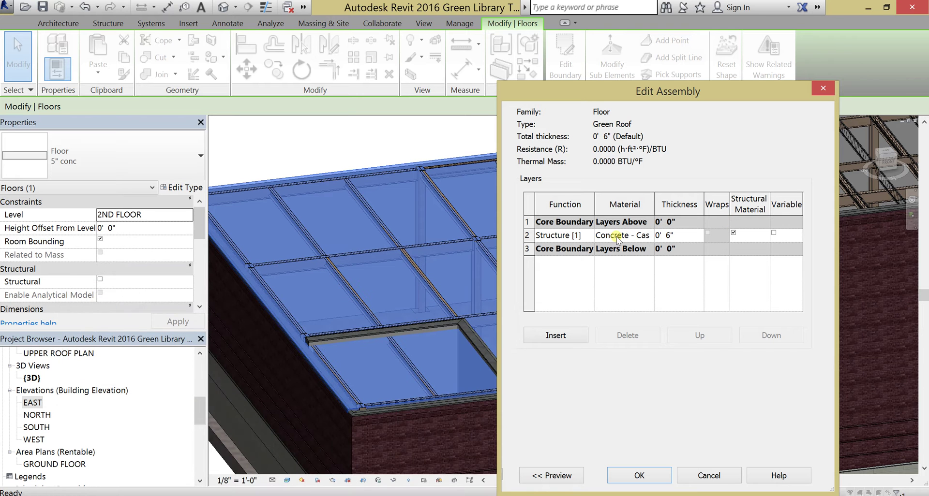
Insert two new layers and move both above the core boundary.
click(555, 336)
click(555, 335)
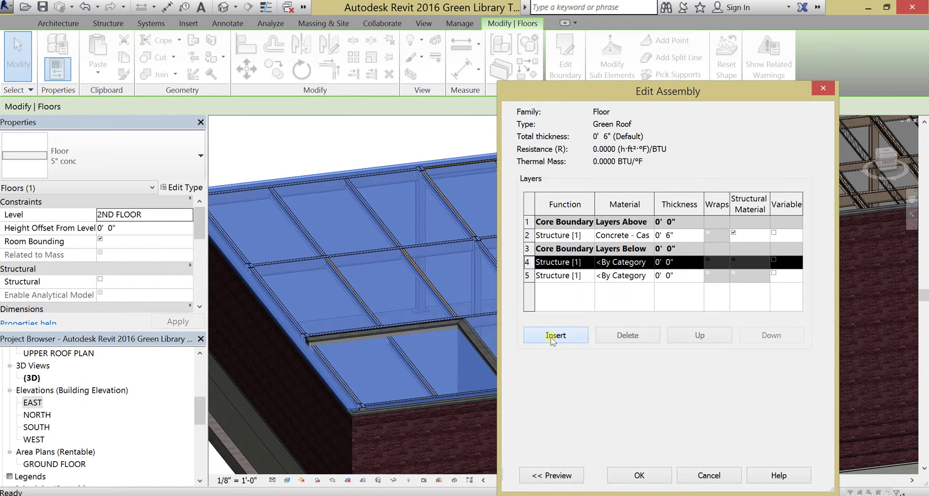
click(692, 336)
click(691, 336)
click(692, 336)
click(576, 276)
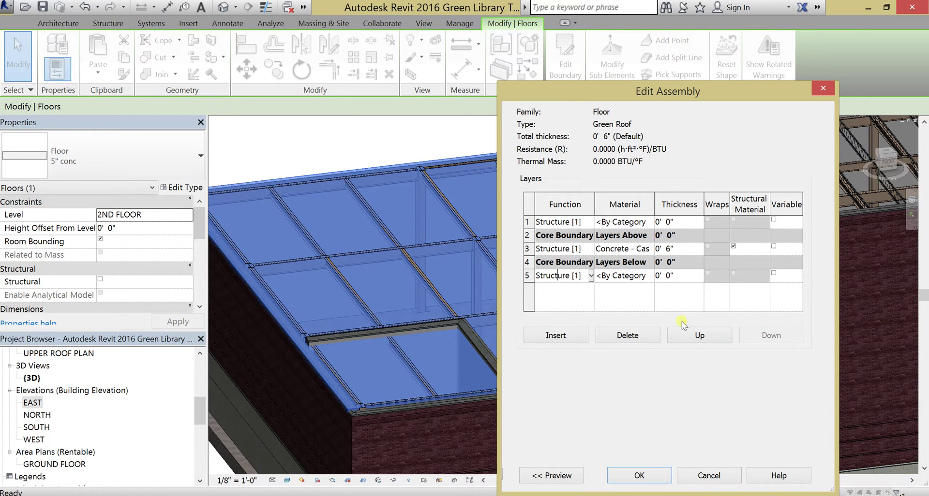
click(696, 335)
click(697, 336)
click(700, 335)
Assign Site - Grass to the top layer and set it to 2" thick.
click(646, 222)
click(654, 222)
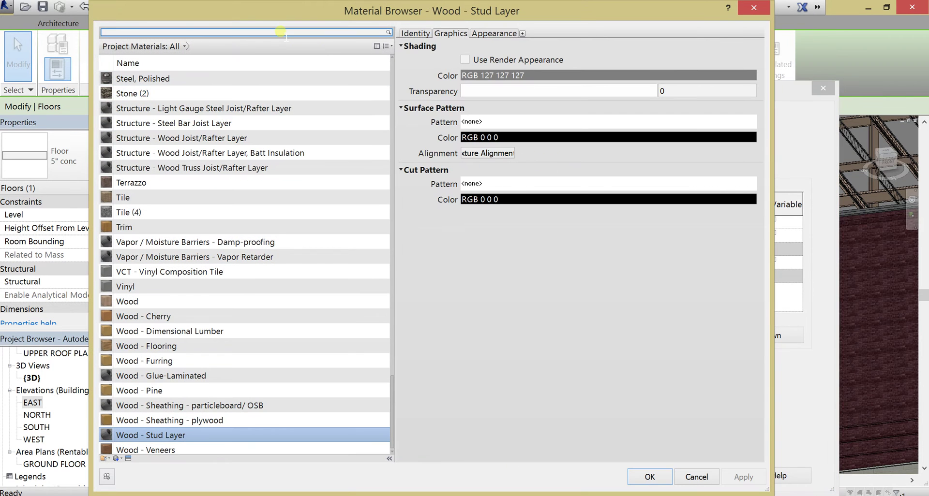
text(grass)
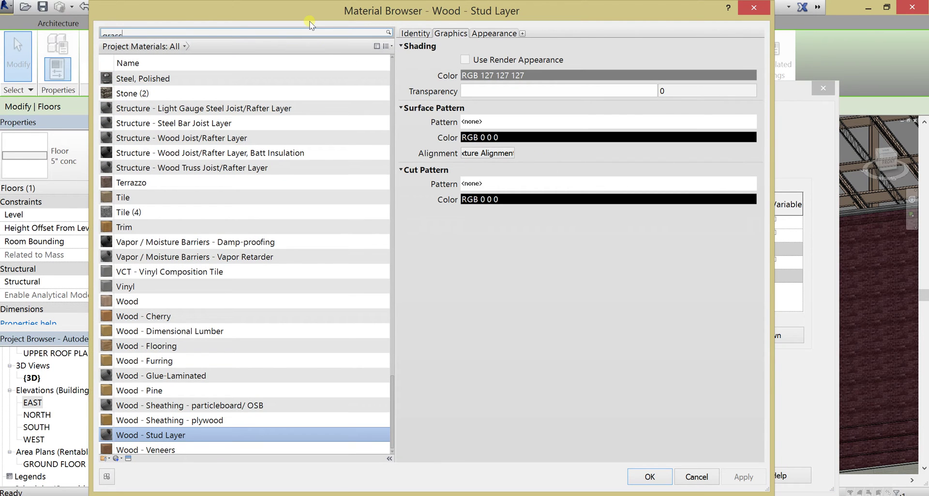
click(130, 94)
click(650, 477)
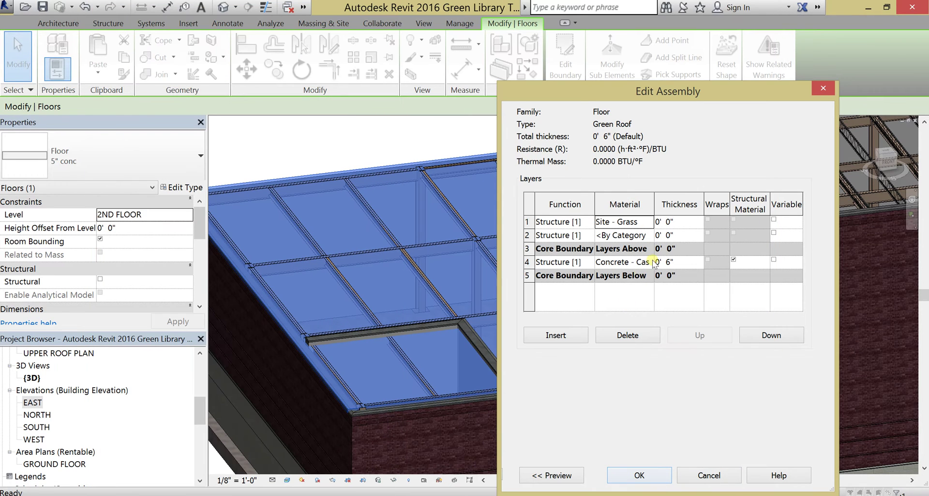
click(669, 221)
double_click(669, 221)
Assign Site - Earth to layer 2 and set its 4" thickness.
click(625, 235)
click(651, 236)
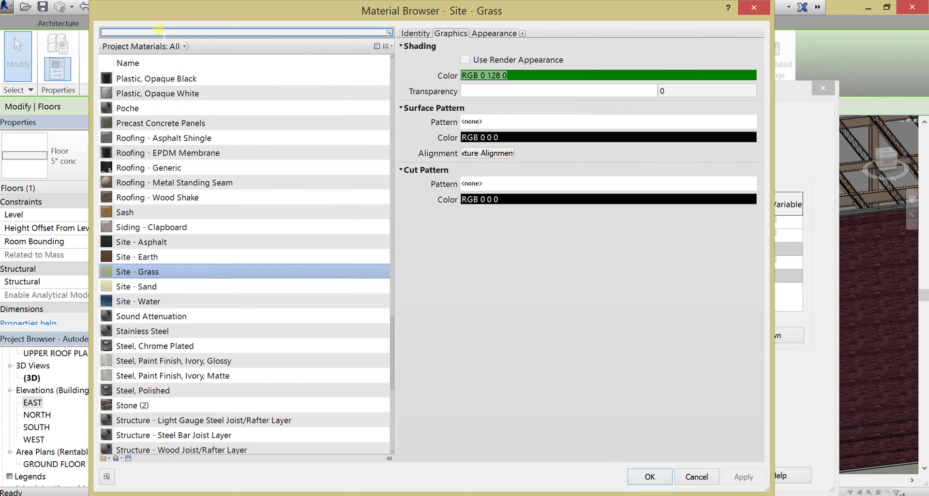
click(163, 32)
text(soil)
click(142, 92)
click(649, 477)
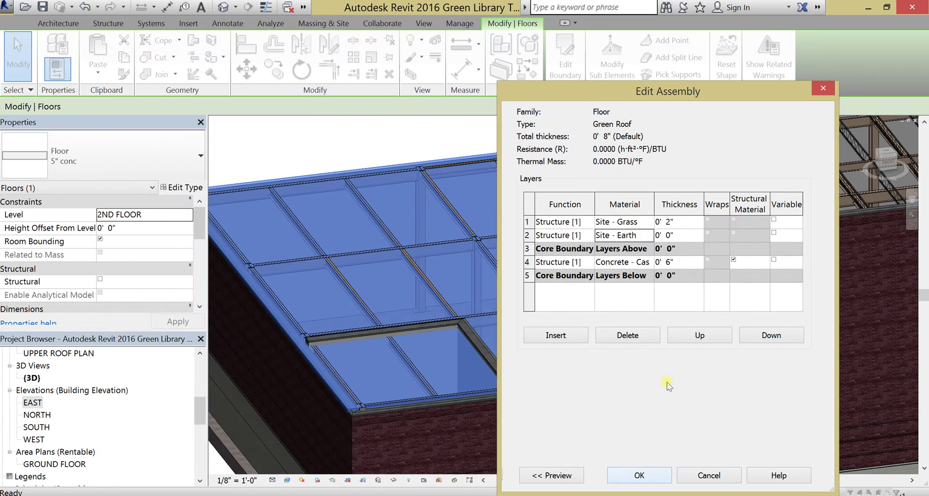
click(668, 235)
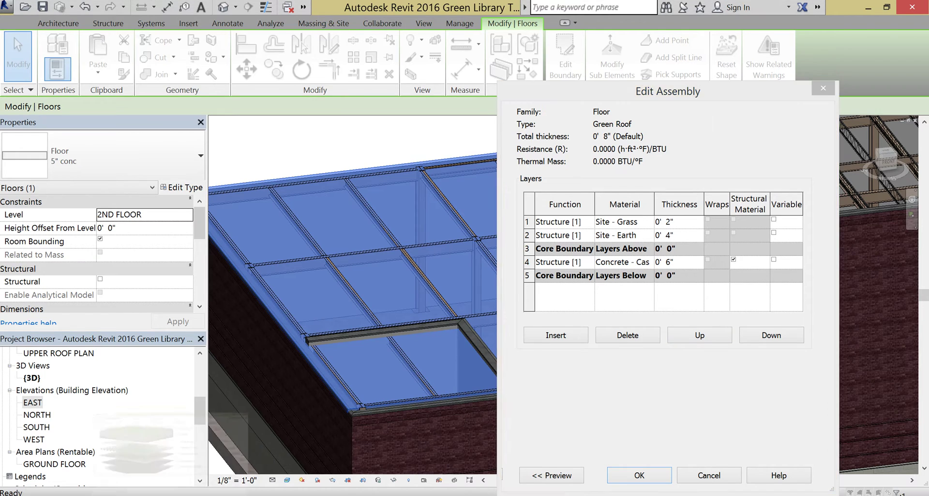
Bring up the green-roofing-layers.png diagram showing Filter, Drainage, Protection and Root Barrier layers.
key(alt+Tab)
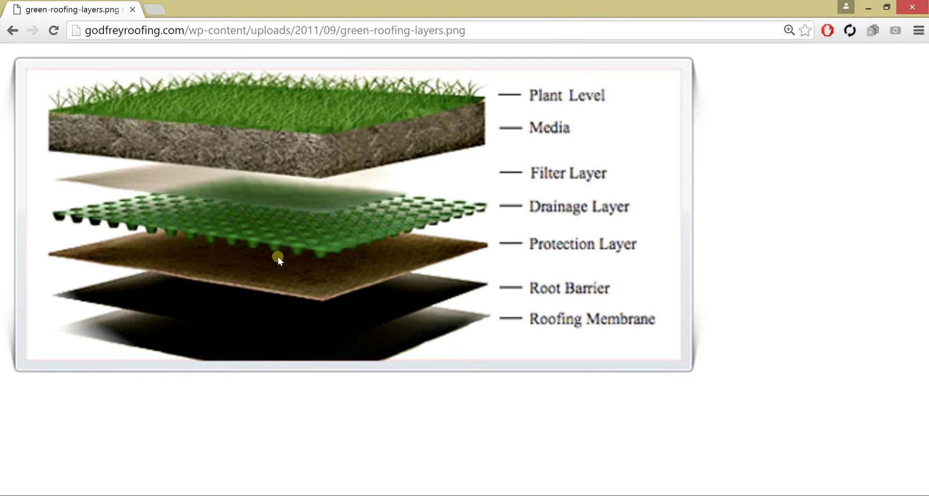
Insert two new layers and move both below the core boundary.
click(869, 7)
click(574, 336)
click(573, 336)
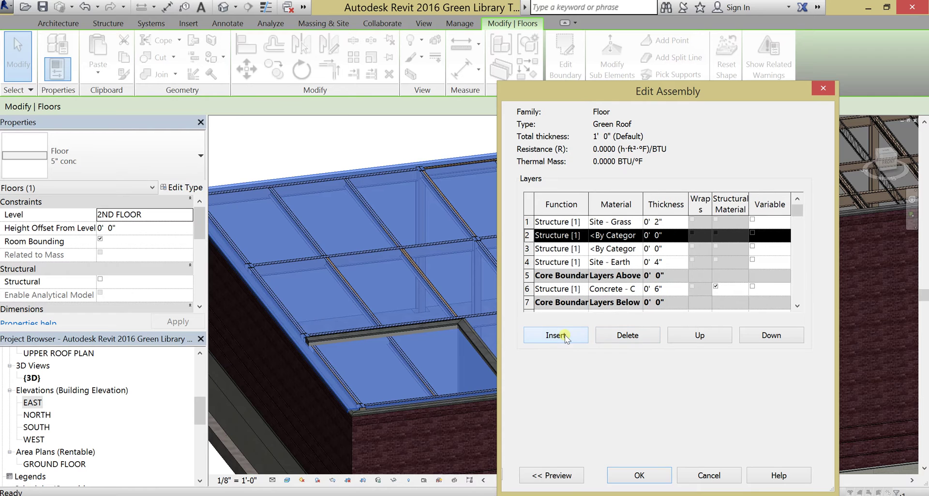
click(771, 336)
click(772, 336)
click(771, 336)
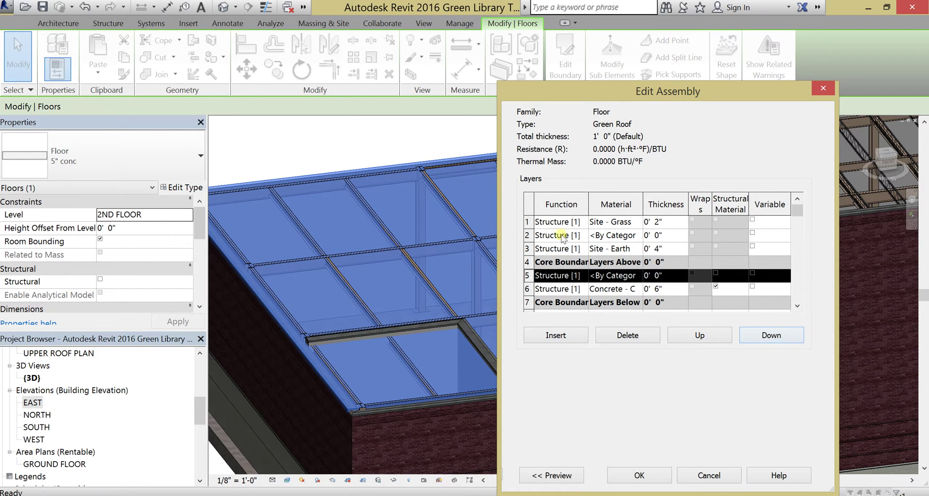
click(562, 236)
click(775, 338)
click(776, 338)
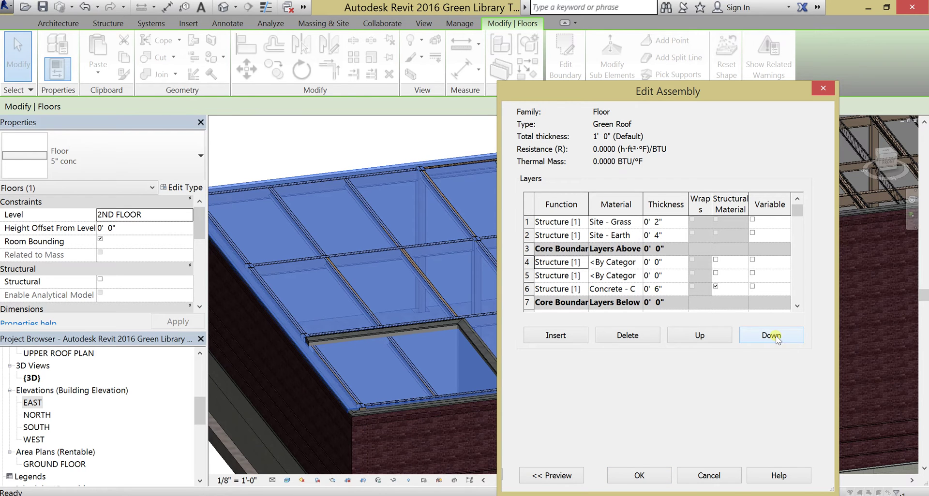
Make layer 4 a 1" Air Barrier - Air Infiltration Barrier layer.
click(639, 262)
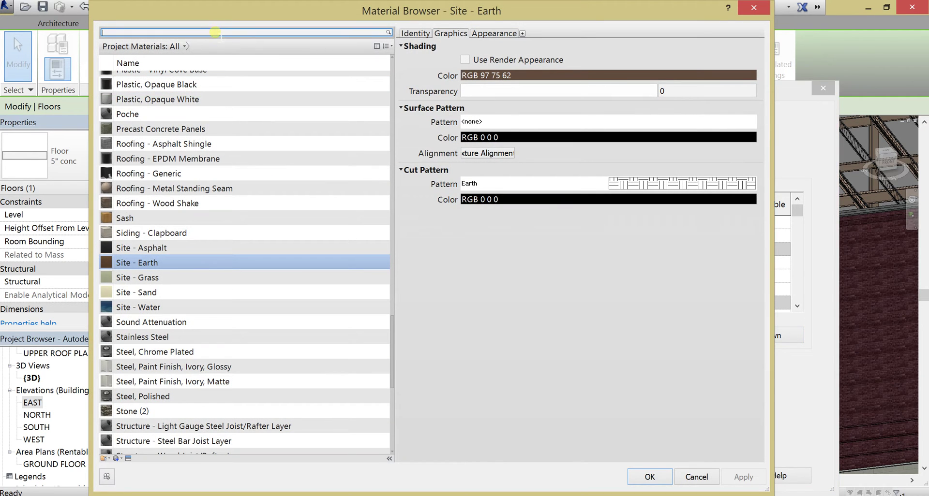
click(222, 30)
text(air)
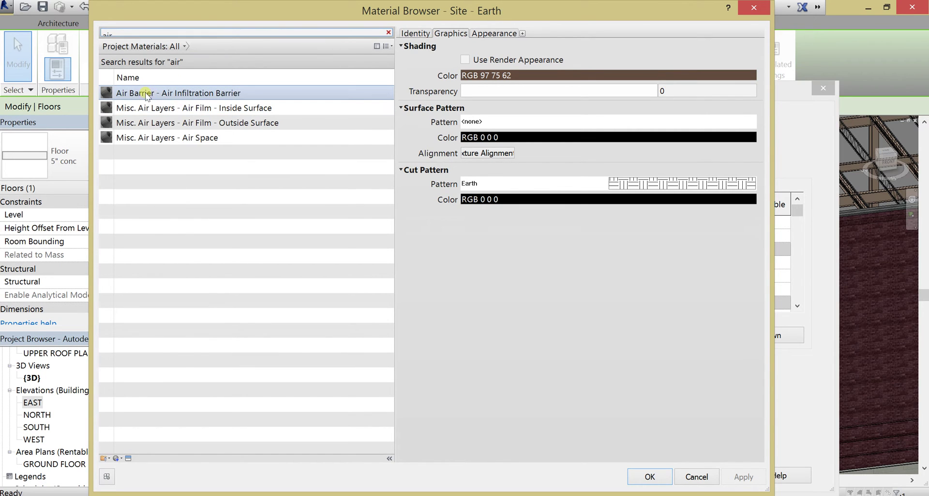
click(169, 93)
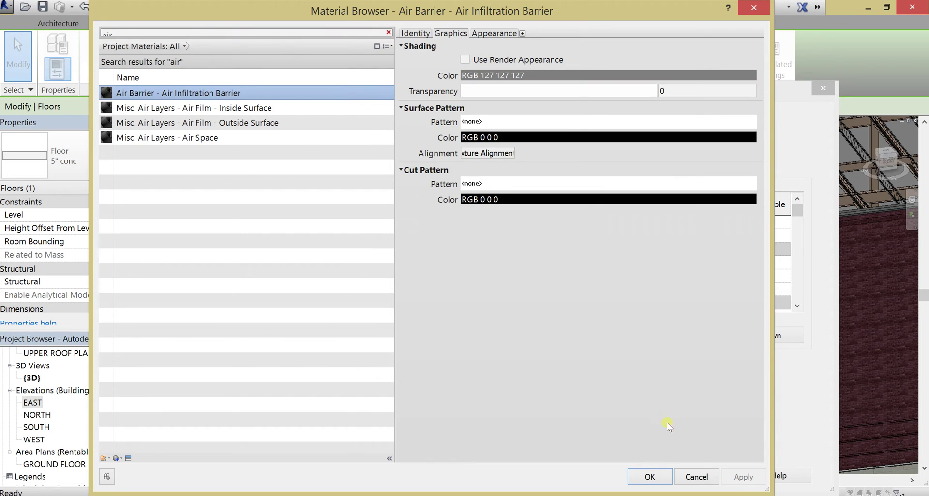
click(649, 477)
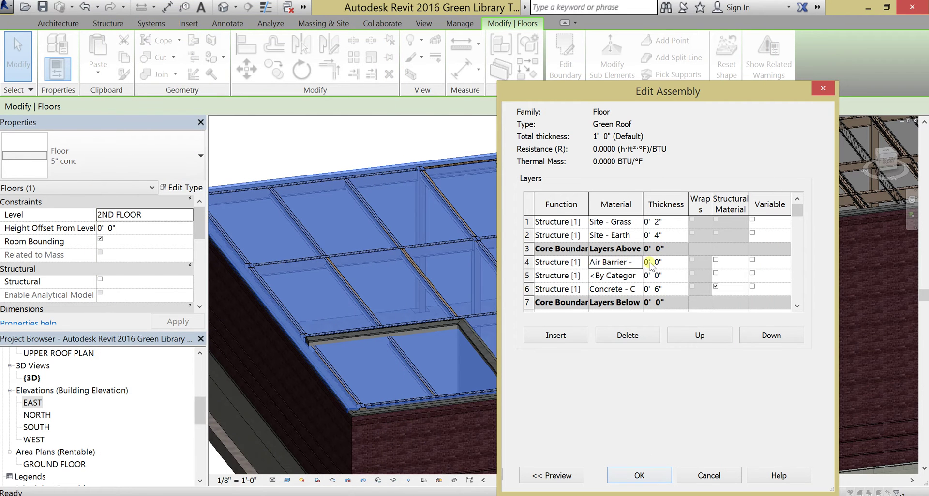
click(656, 261)
text(1)
Make layer 5 a 2" Plastic - Formed Plastic layer, then switch to the reference diagram.
click(619, 276)
click(641, 275)
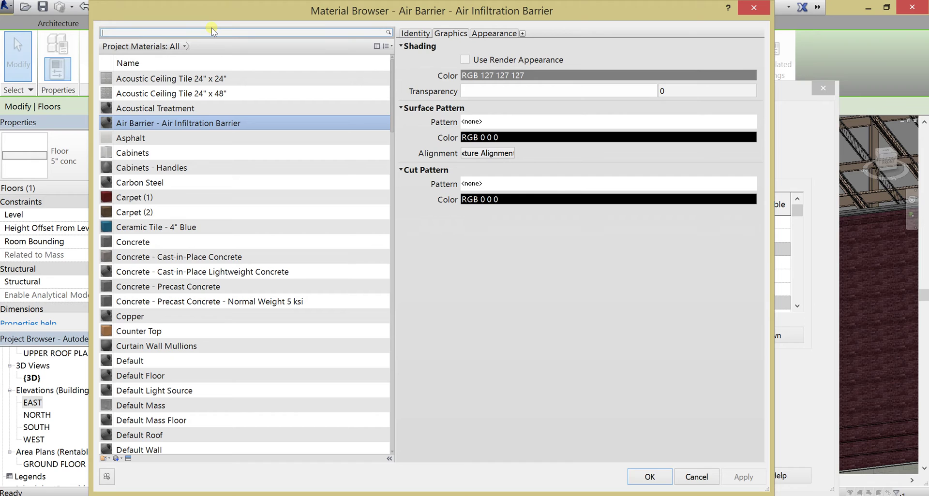
text(plastic)
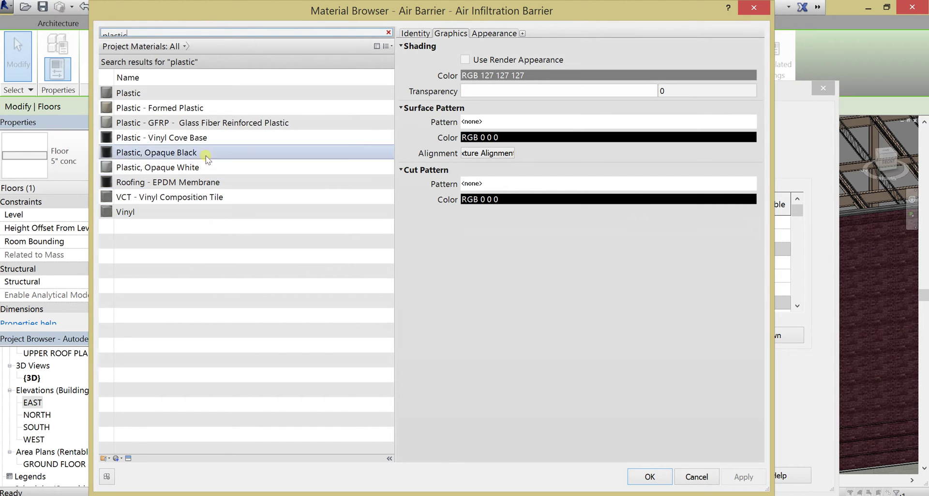
click(135, 92)
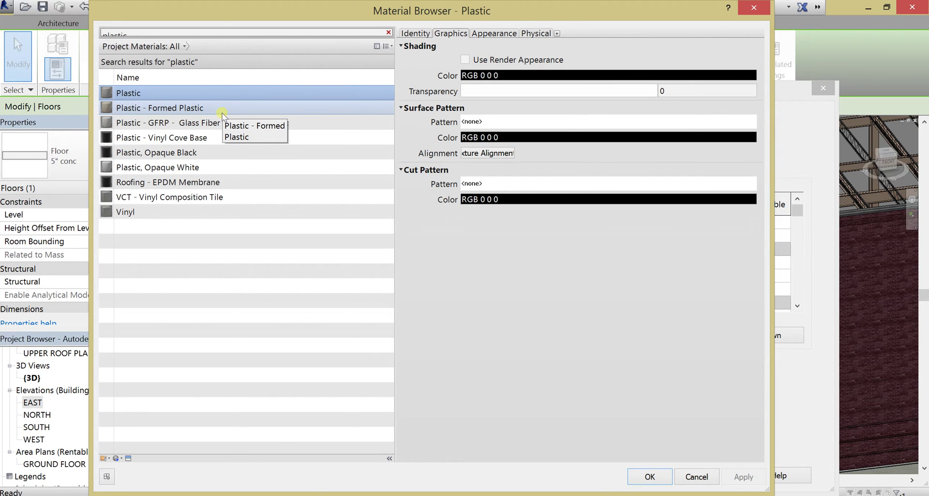
click(222, 111)
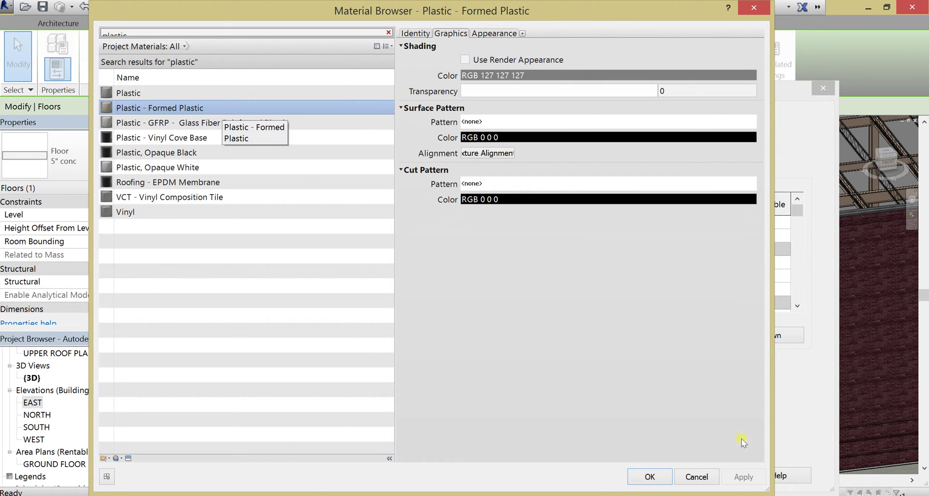
click(640, 478)
double_click(656, 275)
text(2)
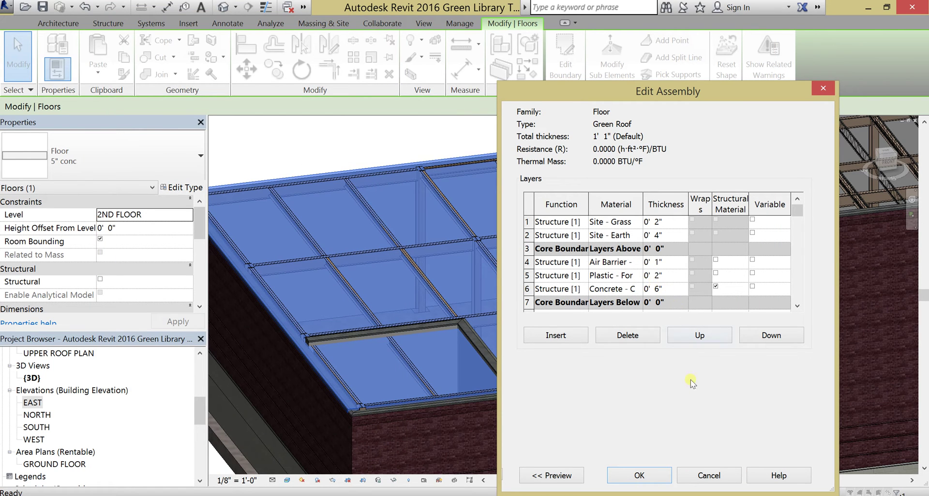
key(alt+Tab)
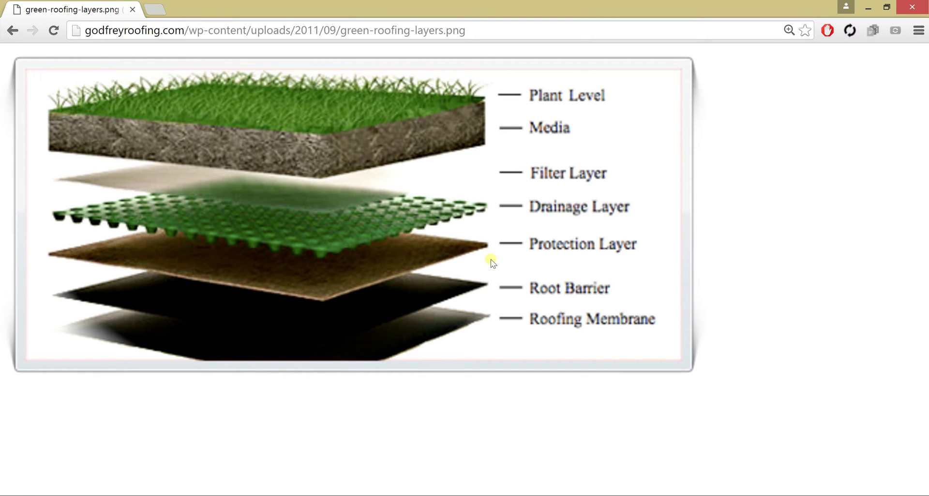
Return to the layer editor and insert three new empty layers.
click(868, 8)
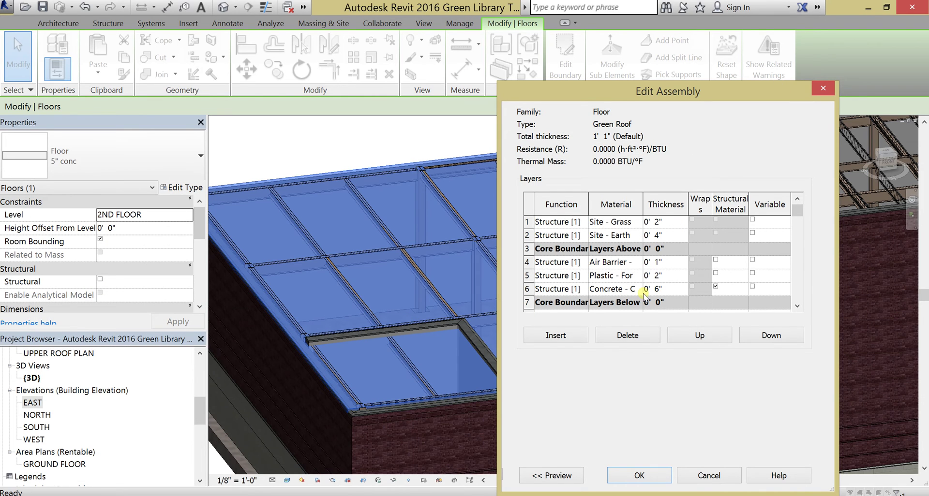
click(580, 340)
click(580, 341)
click(581, 341)
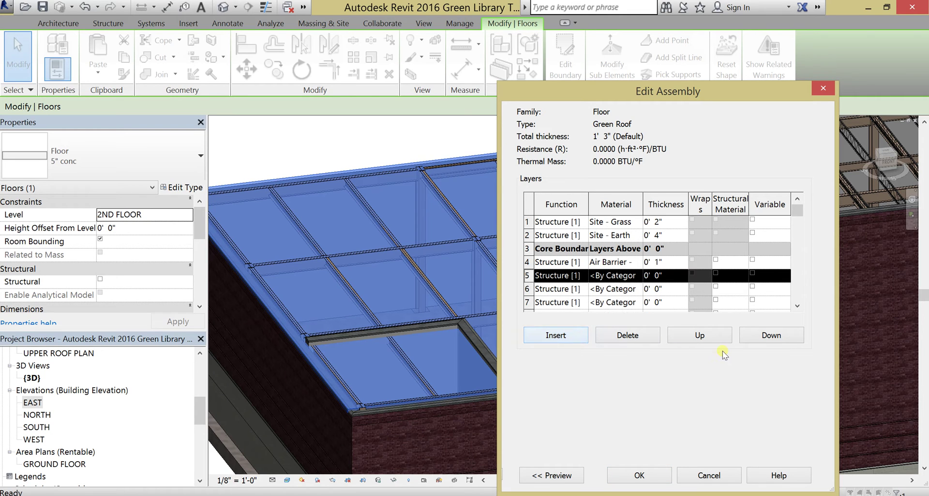
Move the three empty layers down below Plastic, just above the 6" Concrete layer.
click(706, 338)
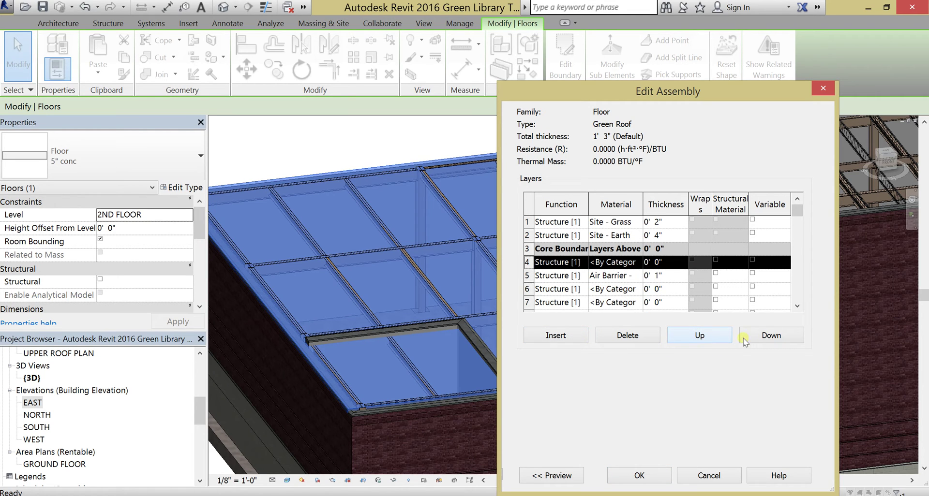
click(778, 337)
click(780, 338)
click(779, 338)
click(780, 338)
click(797, 305)
click(798, 306)
click(552, 253)
click(796, 341)
click(796, 341)
click(796, 341)
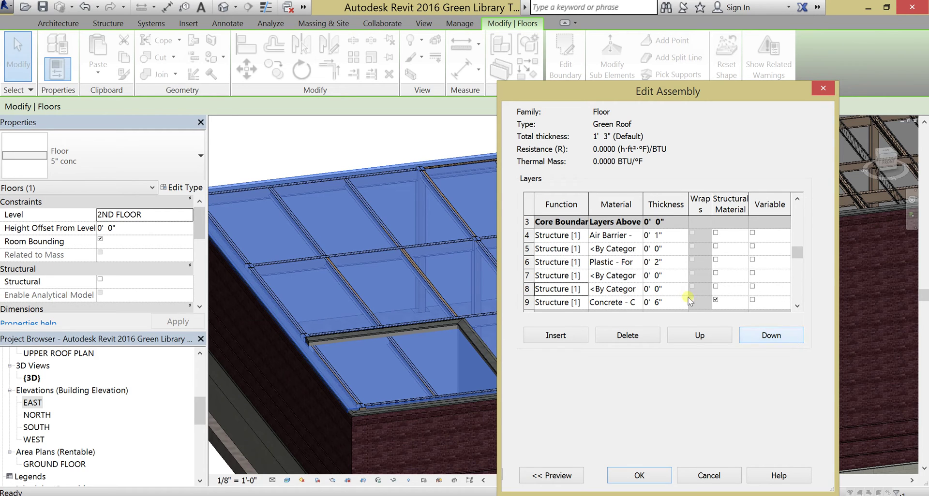
click(562, 250)
click(796, 336)
click(796, 336)
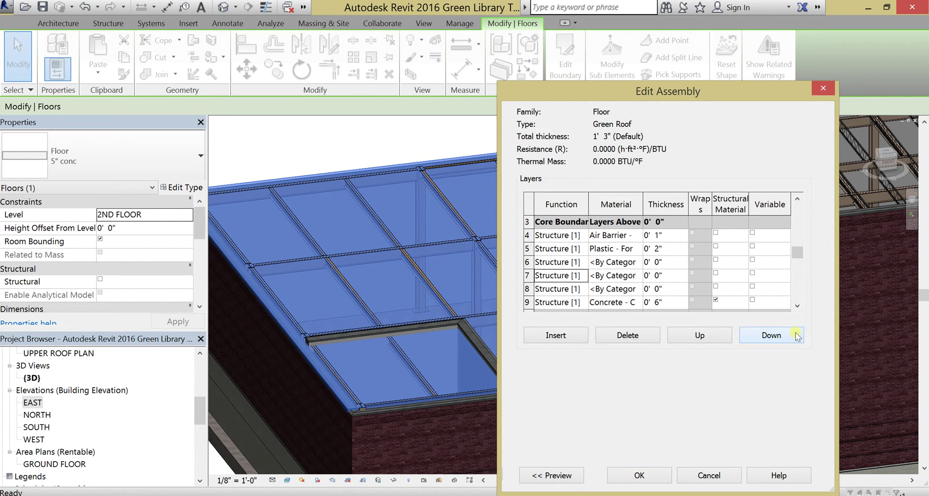
click(637, 264)
Search 'wood' and assign Wood - Glue-Laminated to layer 6, then edit its thickness.
click(640, 262)
click(638, 262)
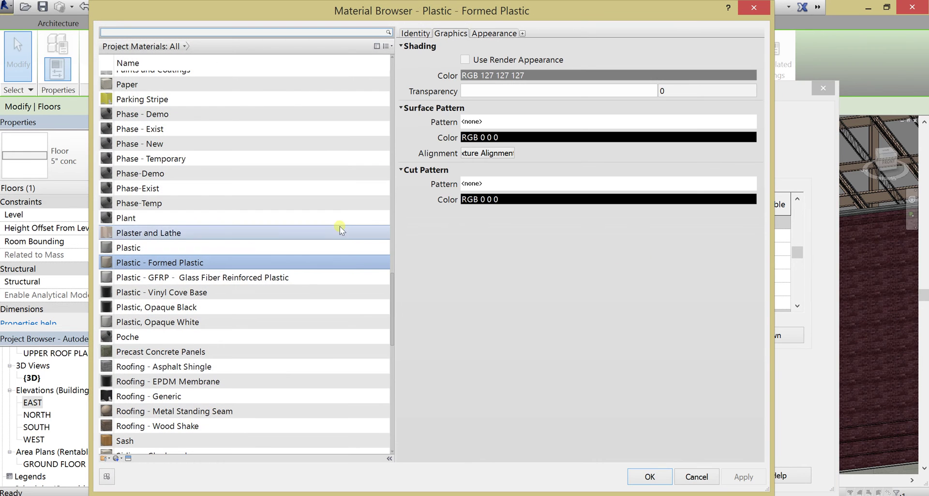
scroll(276, 211, up, 20)
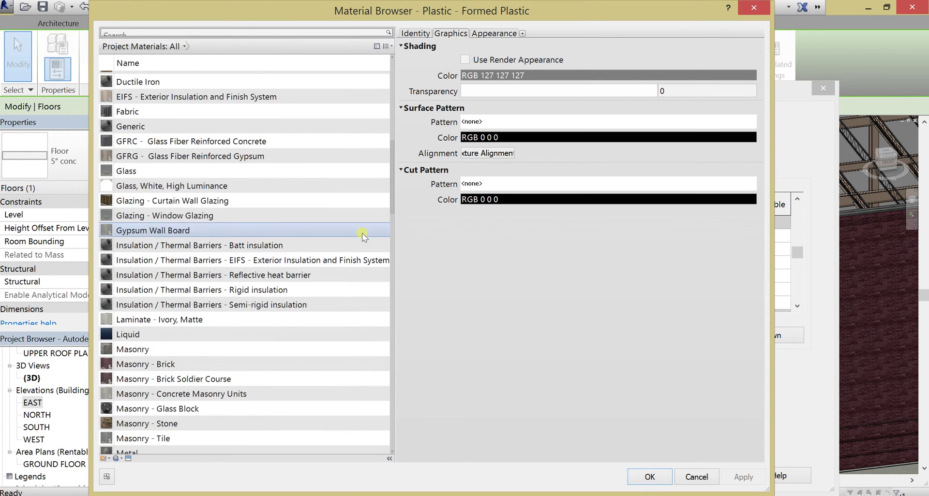
scroll(323, 190, up, 1)
click(208, 34)
text(wood)
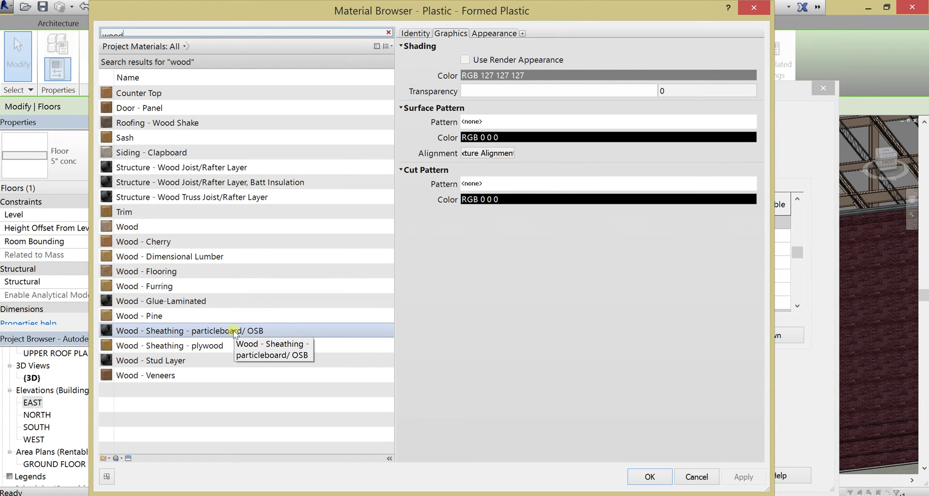
click(205, 302)
click(648, 476)
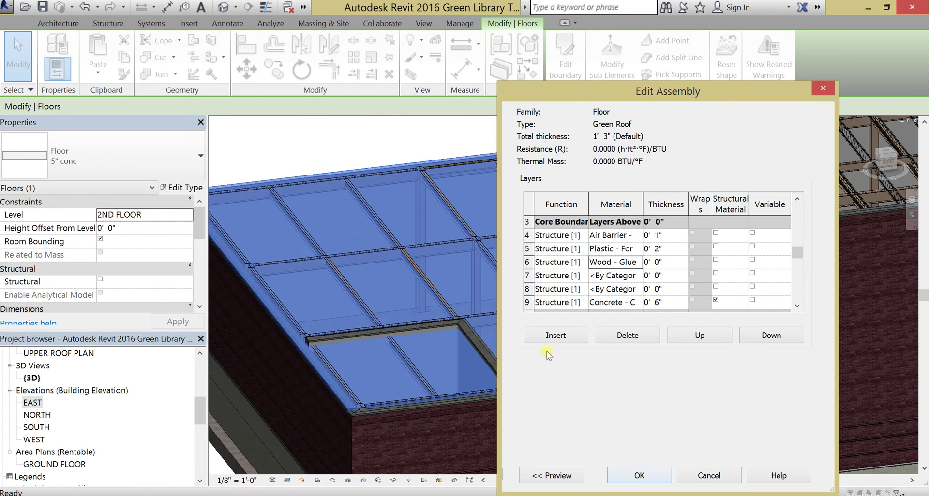
click(657, 262)
Enter 1" for the wood layer, then make layer 7 a 1" Vapor Retarder layer.
text(1)
click(640, 278)
click(641, 276)
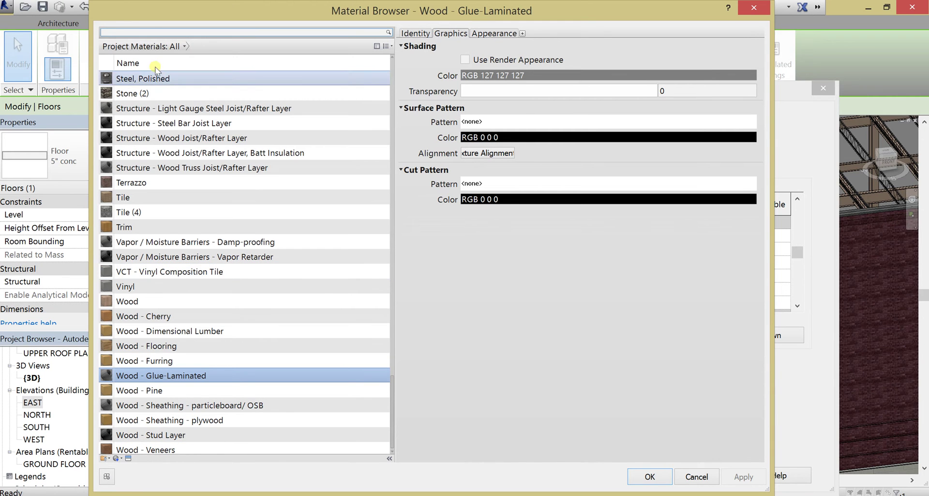
click(175, 32)
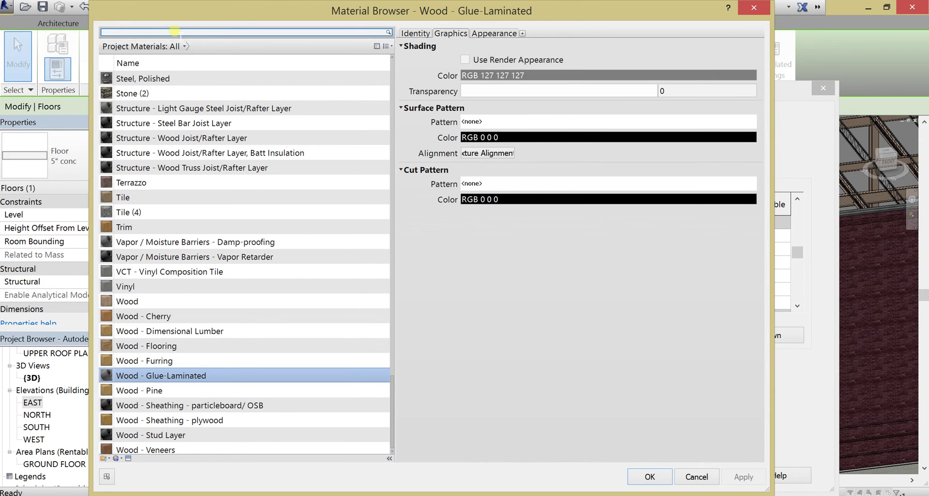
text(bar)
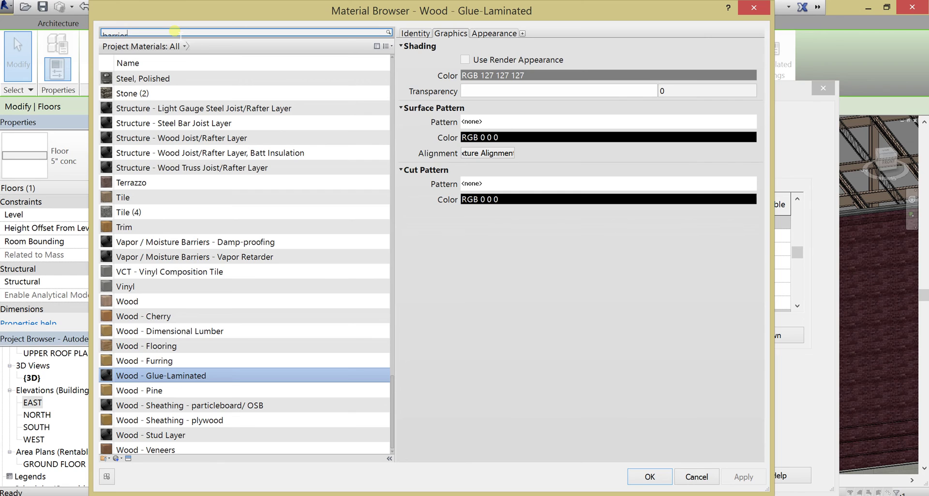
text(rier)
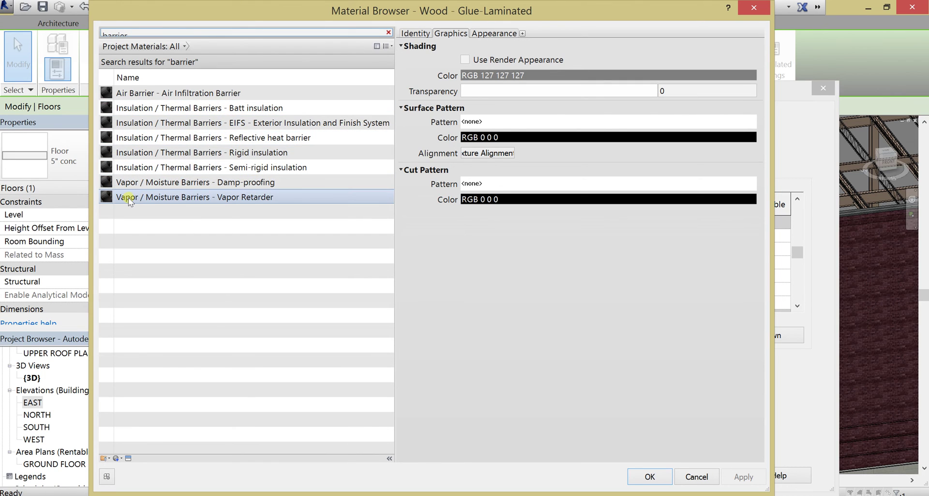
double_click(246, 197)
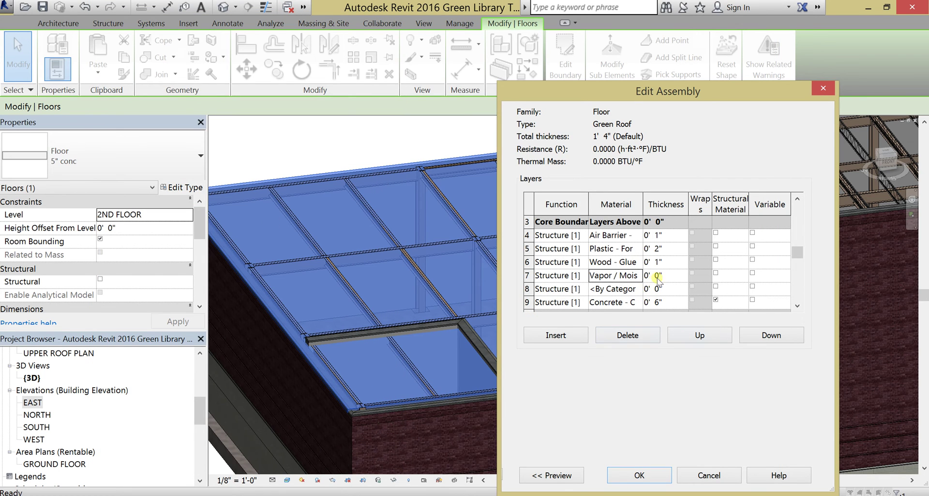
click(657, 276)
click(671, 288)
key(alt+Tab)
key(alt+Tab)
click(625, 289)
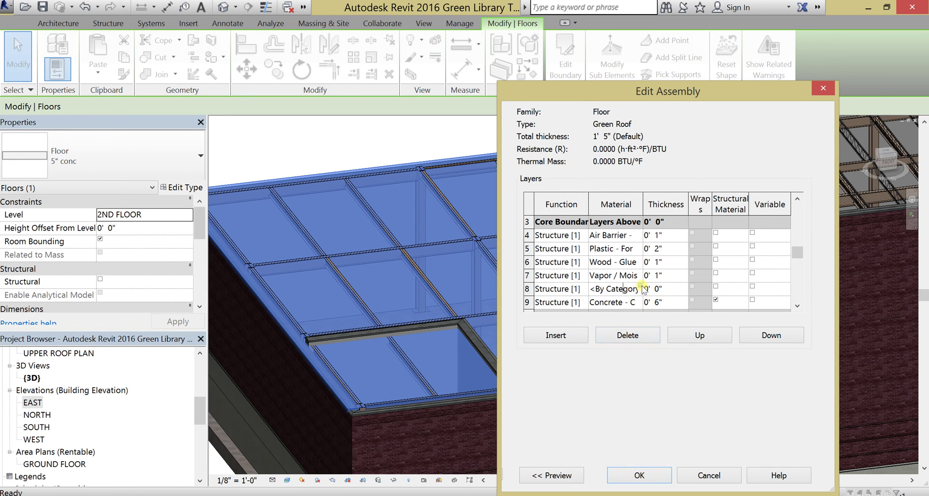
Assign Gypsum Wall Board to layer 8 and set its thickness to 1".
click(644, 289)
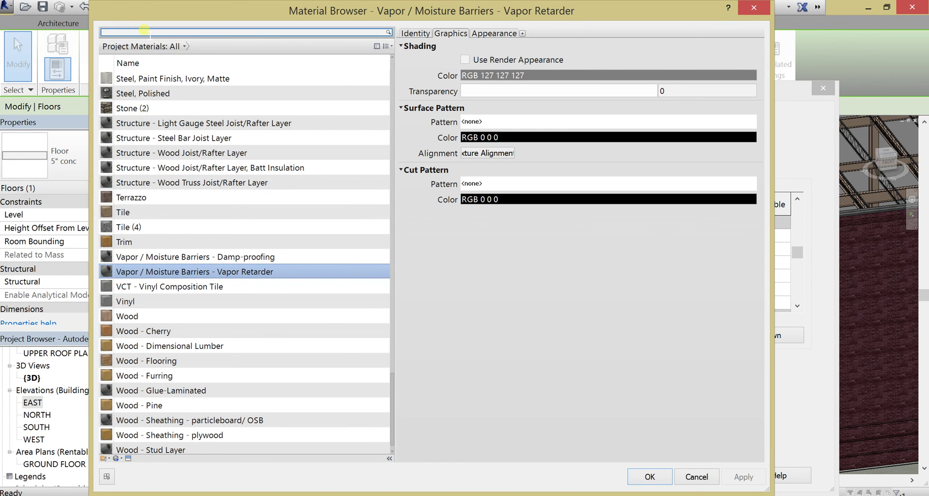
text(cyp)
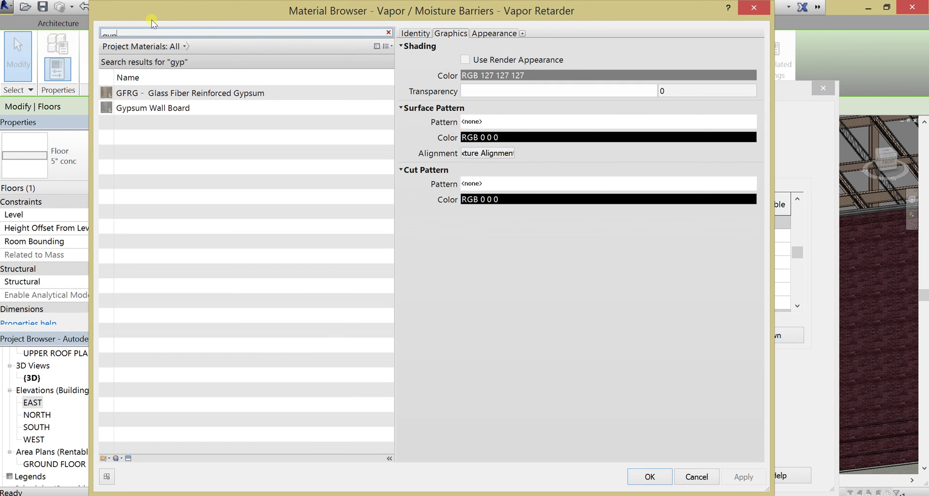
click(151, 108)
click(650, 477)
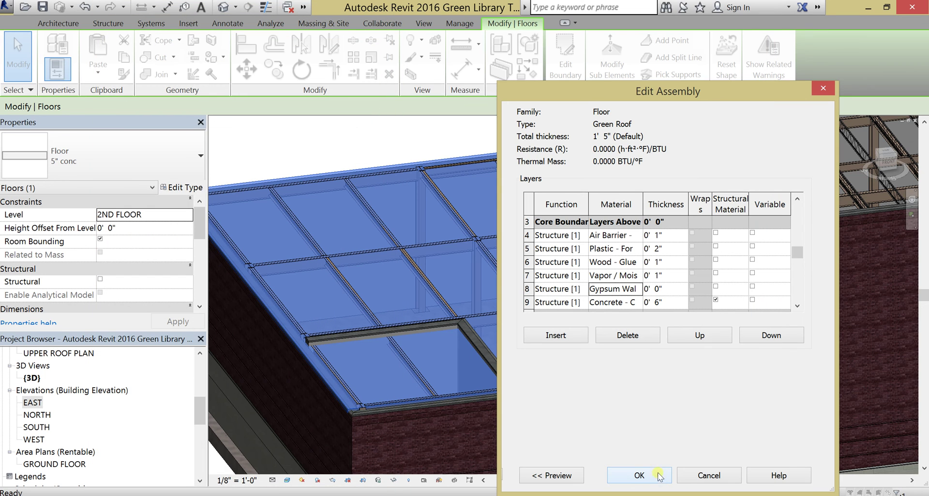
click(658, 289)
text(1)
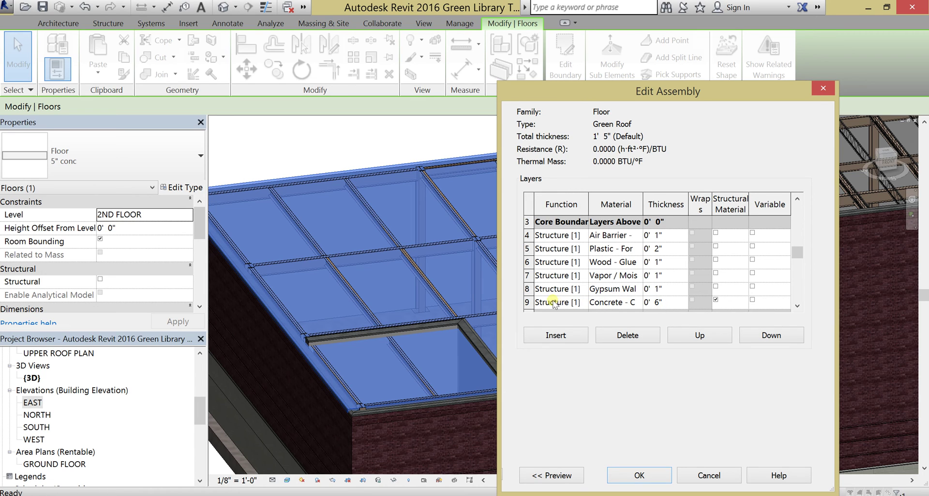
click(552, 303)
Delete the Concrete layer and shift Gypsum Wall Board beneath the lower core boundary.
click(626, 336)
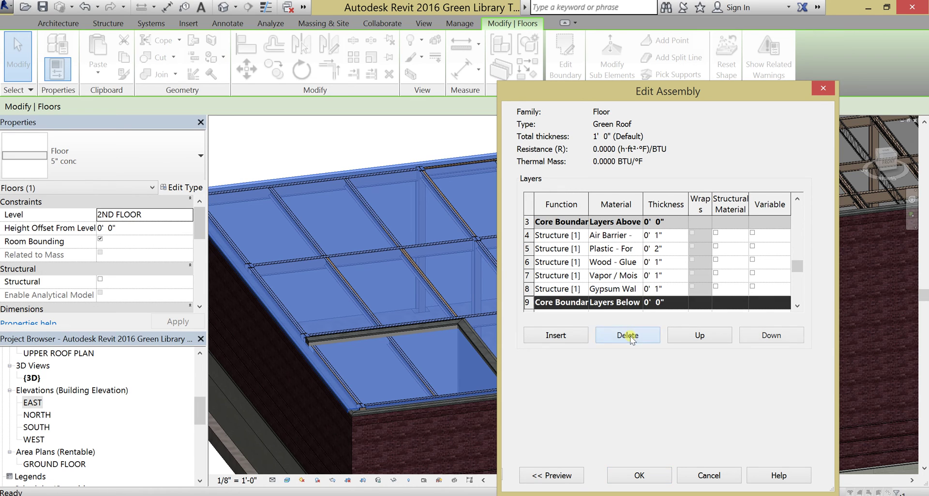
click(798, 305)
click(549, 277)
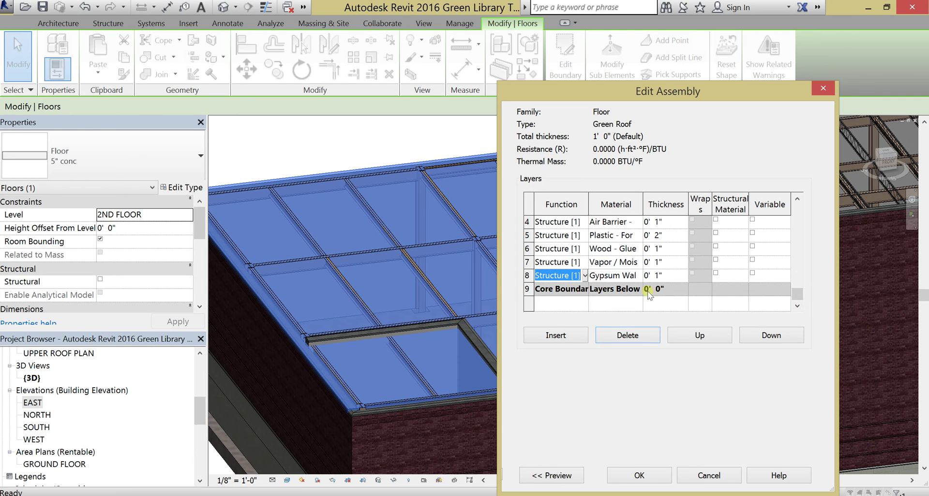
click(771, 335)
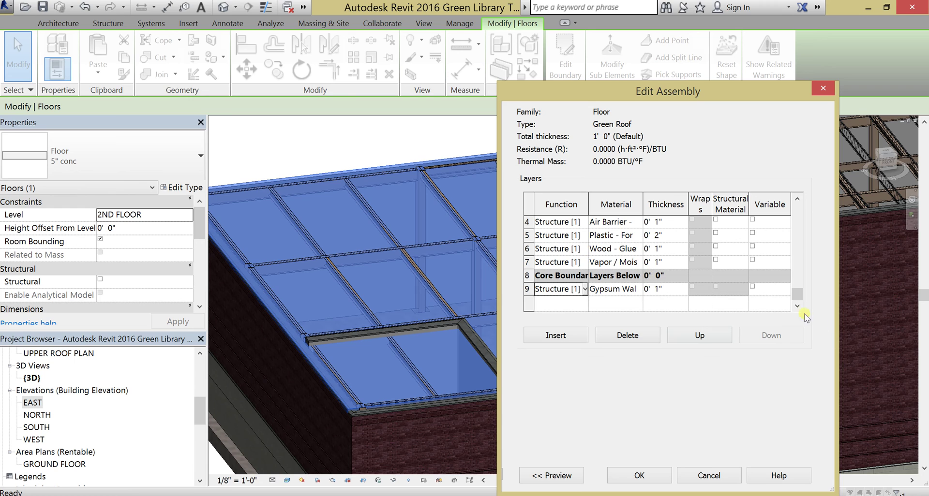
scroll(802, 283, up, 3)
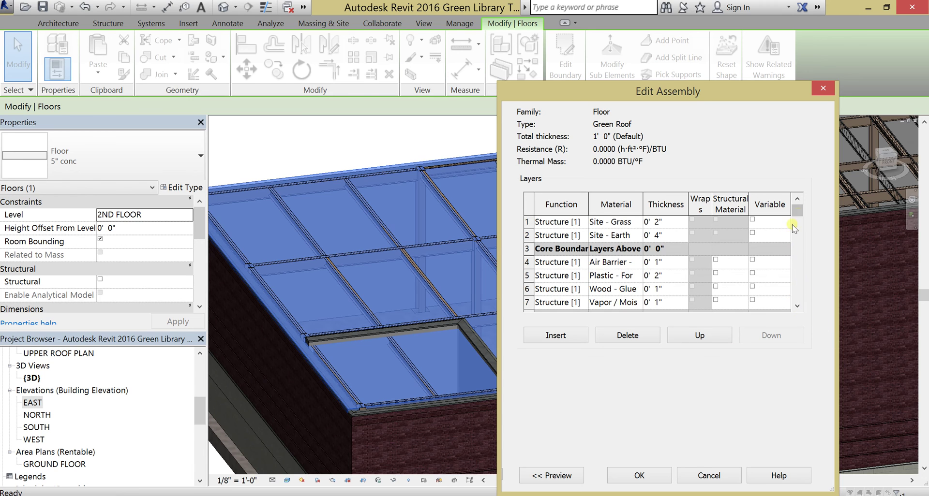
mouse_move(799, 210)
mouse_down()
mouse_move(799, 275)
mouse_move(797, 211)
mouse_up()
Preview the Green Roof section, then confirm the Edit Assembly and Type Properties dialogs.
click(559, 478)
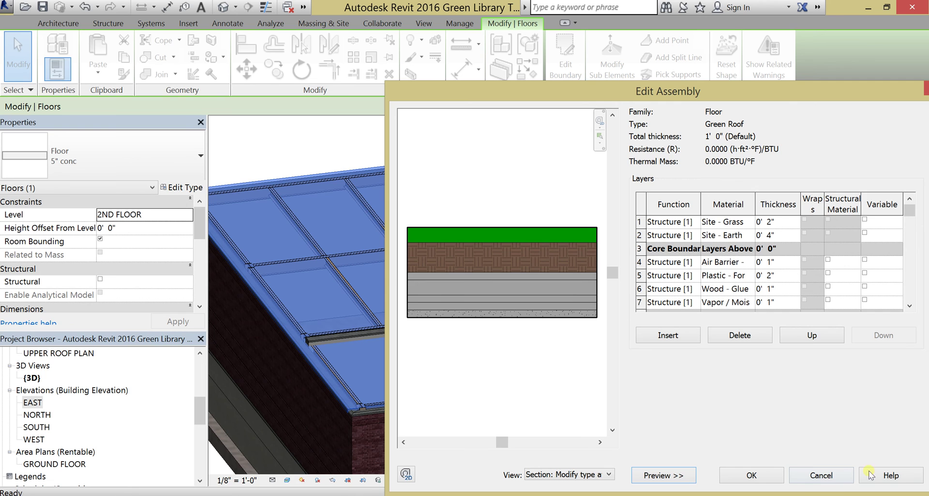
click(751, 476)
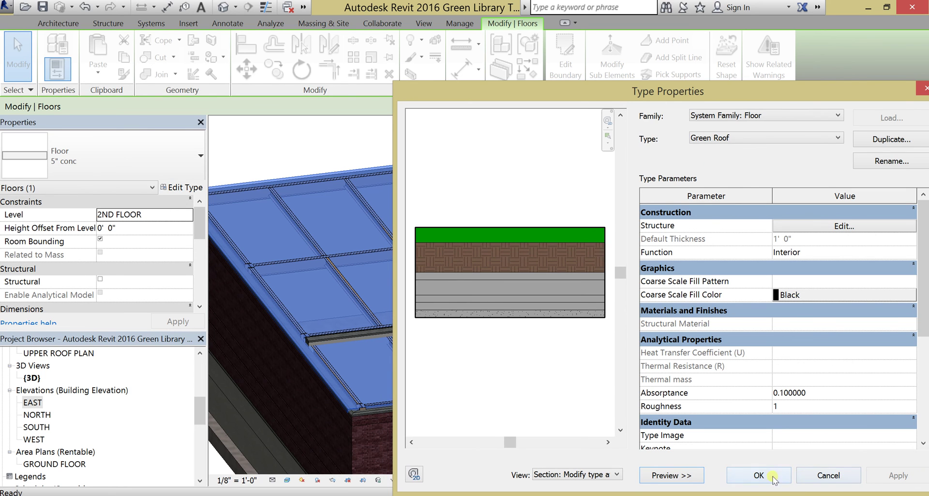
click(772, 477)
click(805, 426)
middle_drag(783, 390, 684, 338)
key(Escape)
Set the Green Roof floor's Height Offset From Level to 0' 3".
click(667, 194)
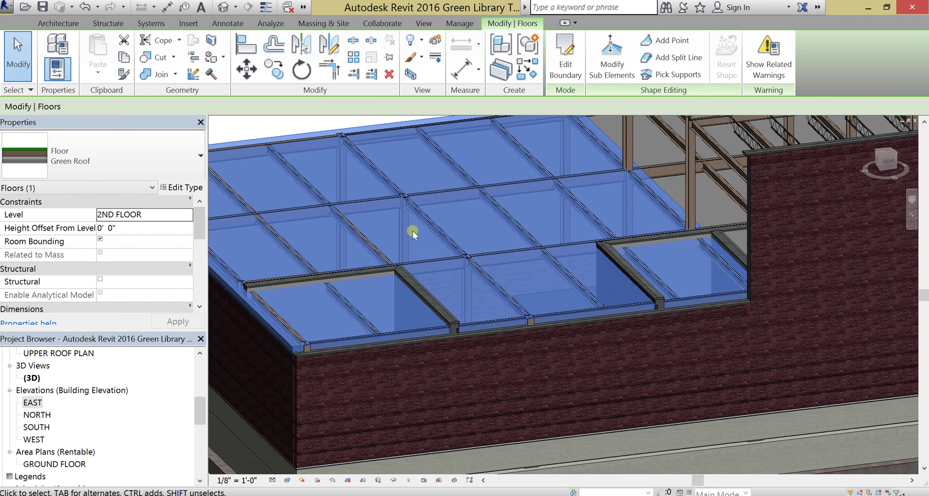
click(106, 228)
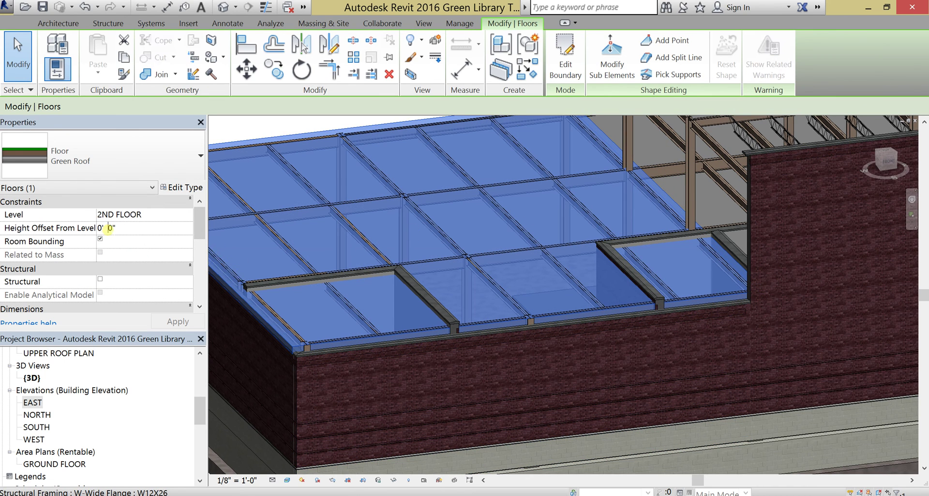
text(3)
click(172, 321)
Orbit the 3D view to inspect the grass surface across the roof.
click(578, 428)
key(Escape)
shift+middle_drag(579, 427, 655, 426)
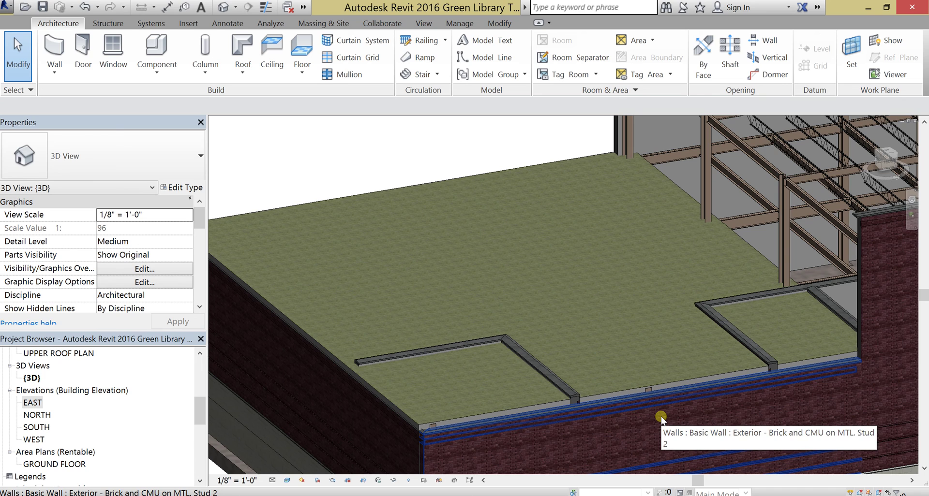